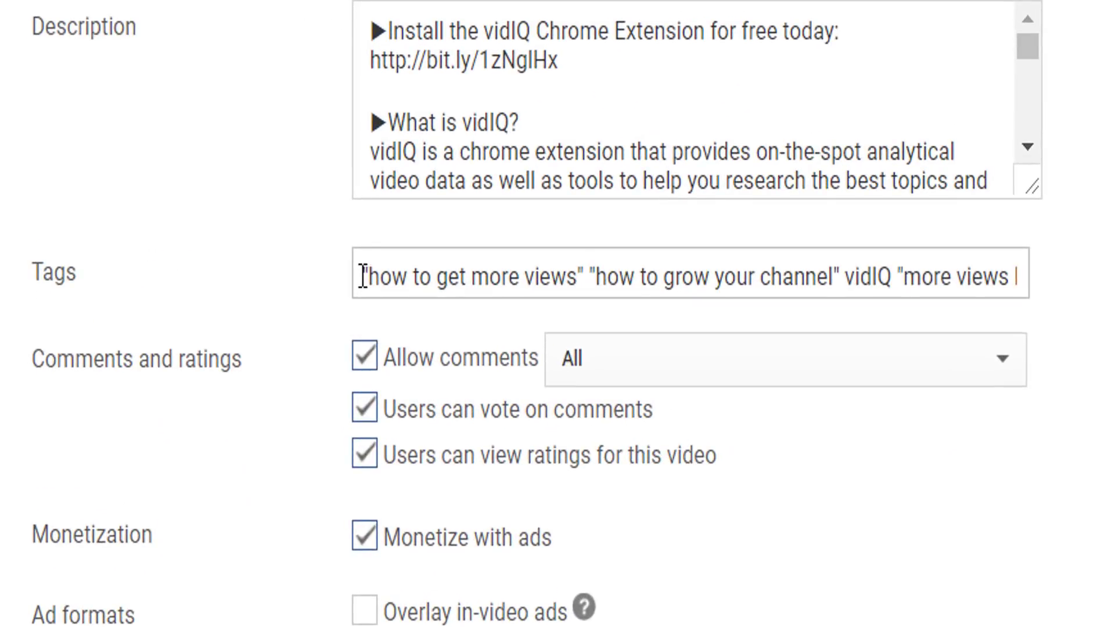
Step: Select the full line of default tags in the video's tags field, then deselect it
{"action": "left_click", "coordinate": [375, 433]}
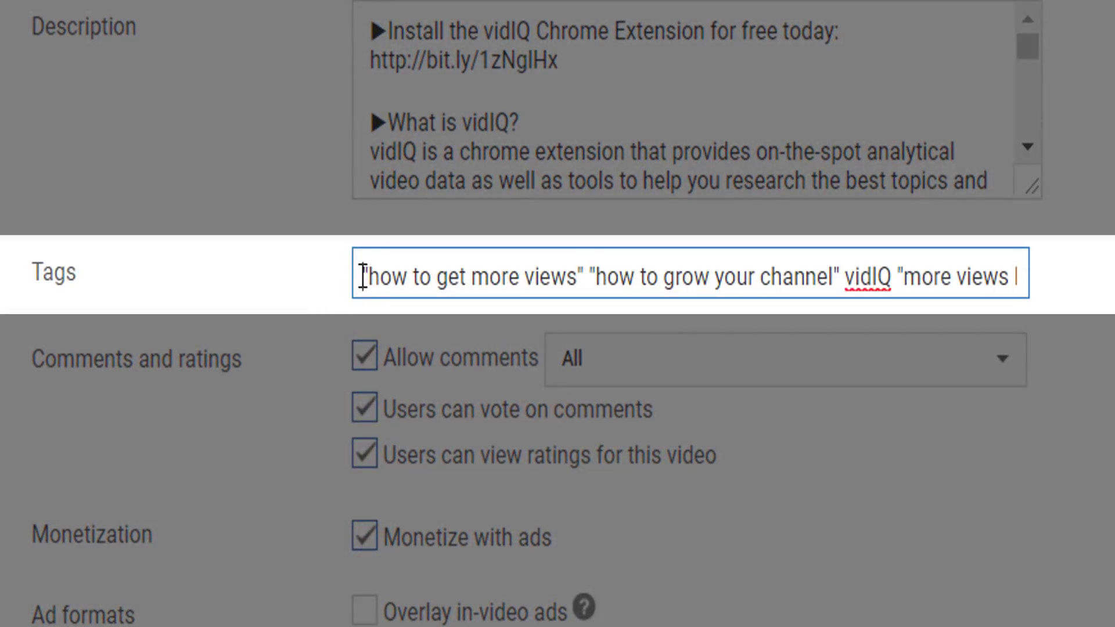
{"action": "left_click_drag", "start_coordinate": [361, 278], "coordinate": [1019, 277]}
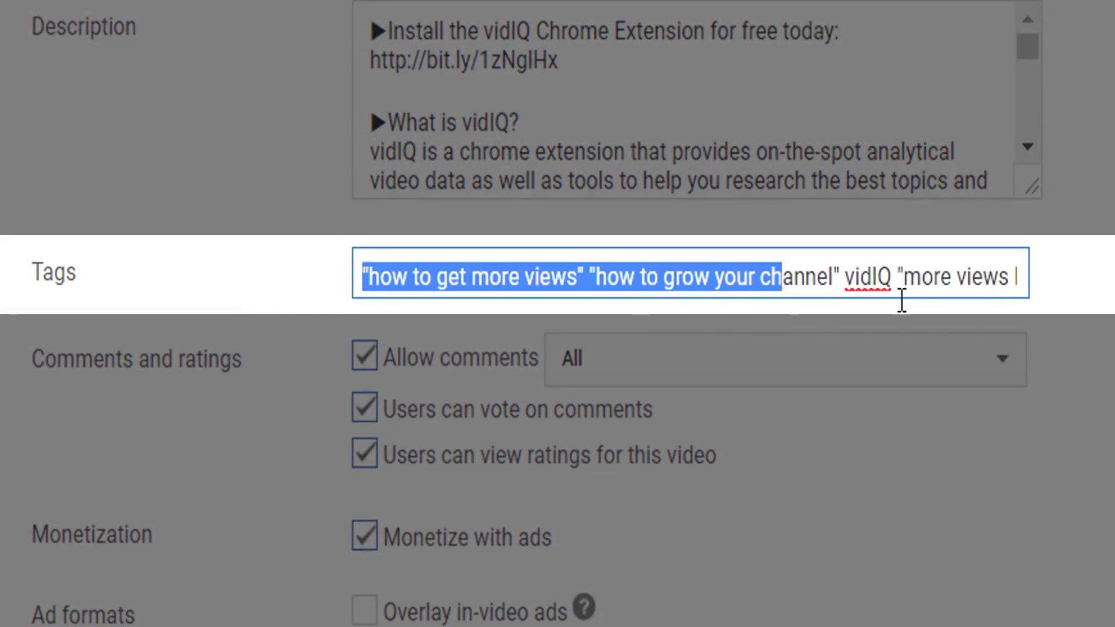
{"action": "left_click", "coordinate": [1021, 277]}
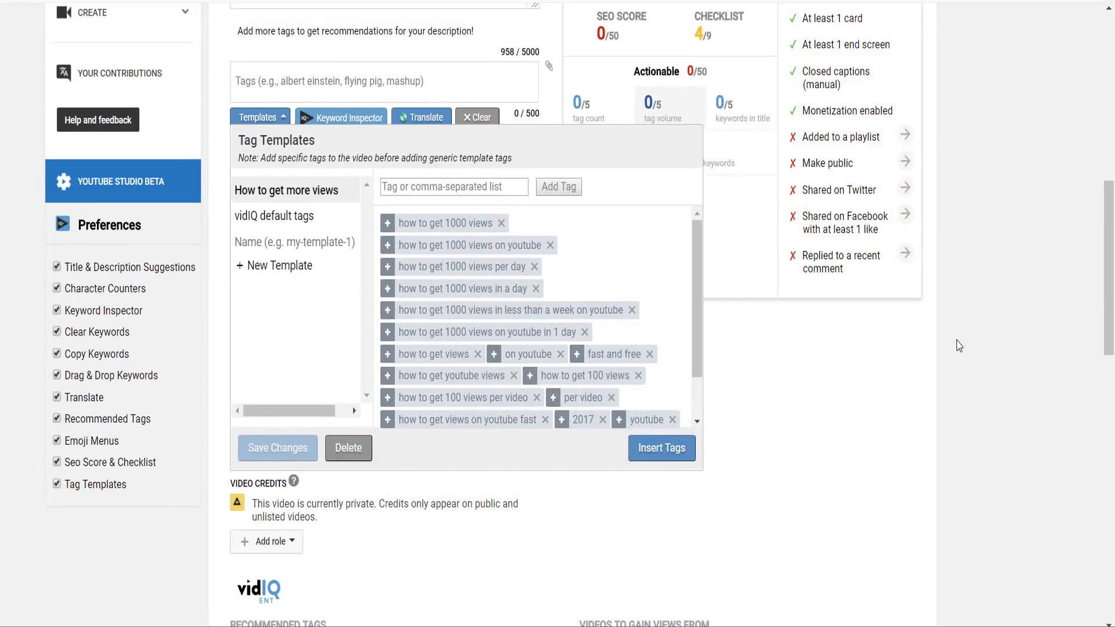
{"action": "left_click", "coordinate": [958, 346]}
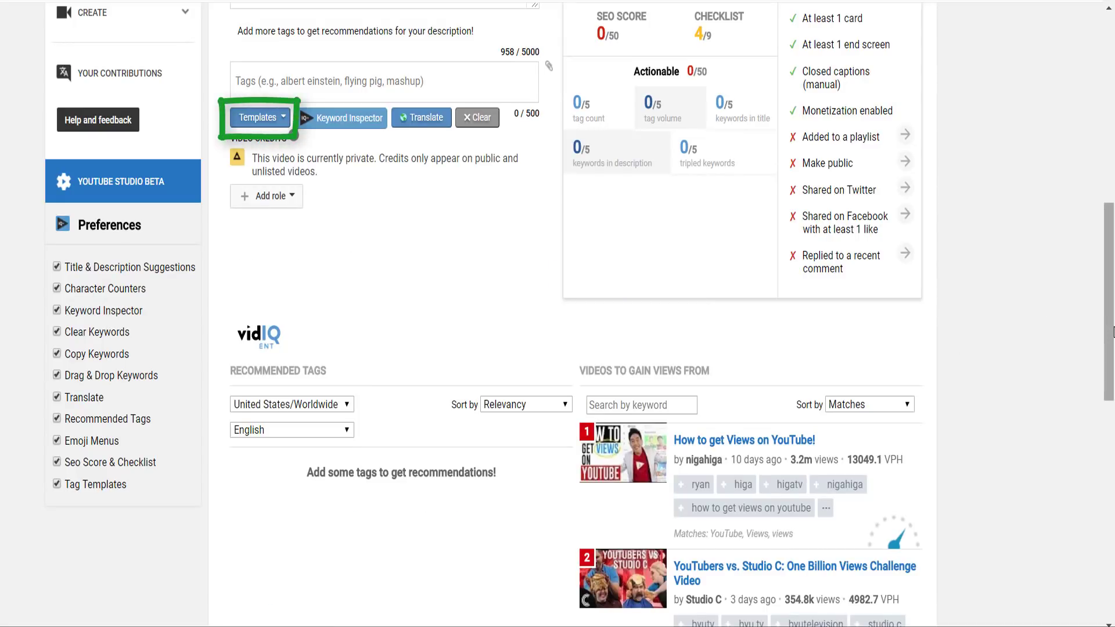
{"action": "left_click_drag", "start_coordinate": [1111, 332], "coordinate": [1108, 88]}
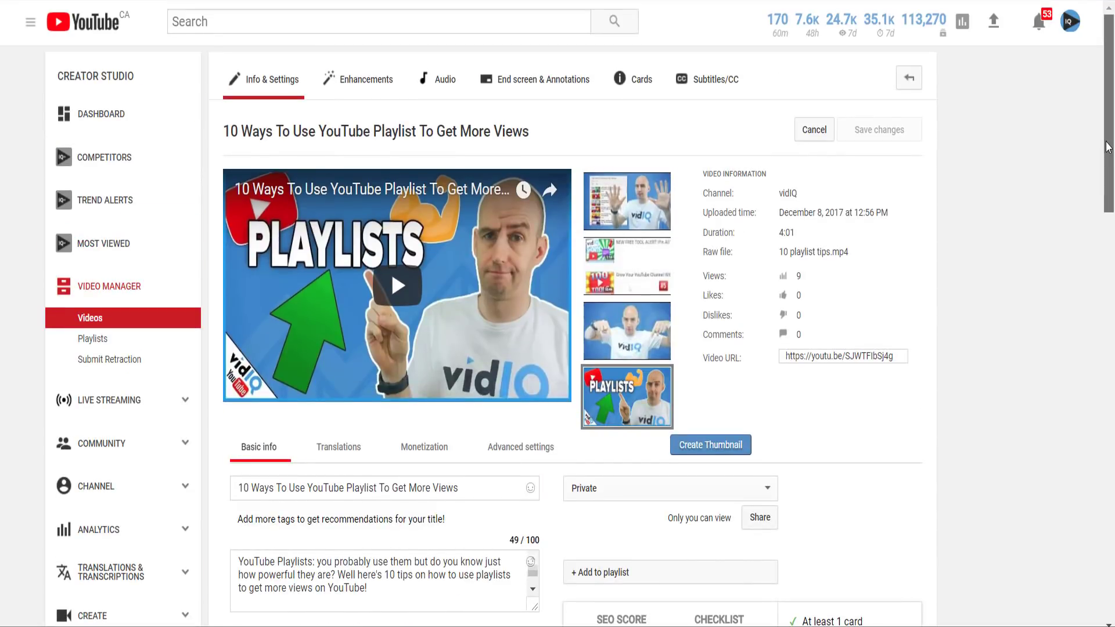
{"action": "left_click_drag", "start_coordinate": [1107, 146], "coordinate": [1108, 270]}
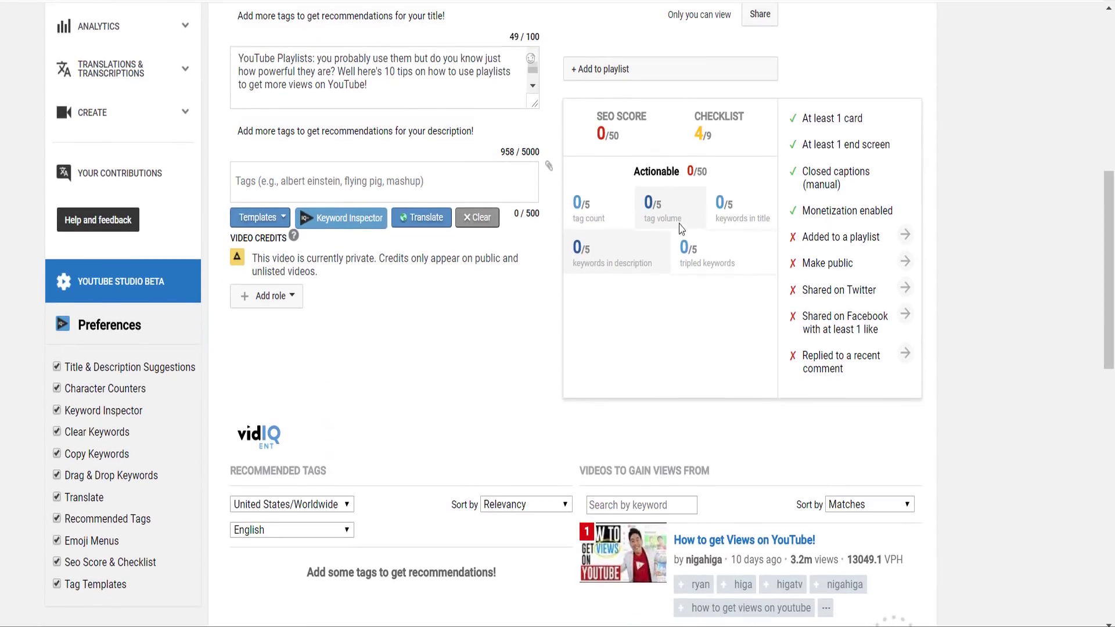
{"action": "left_click", "coordinate": [261, 216]}
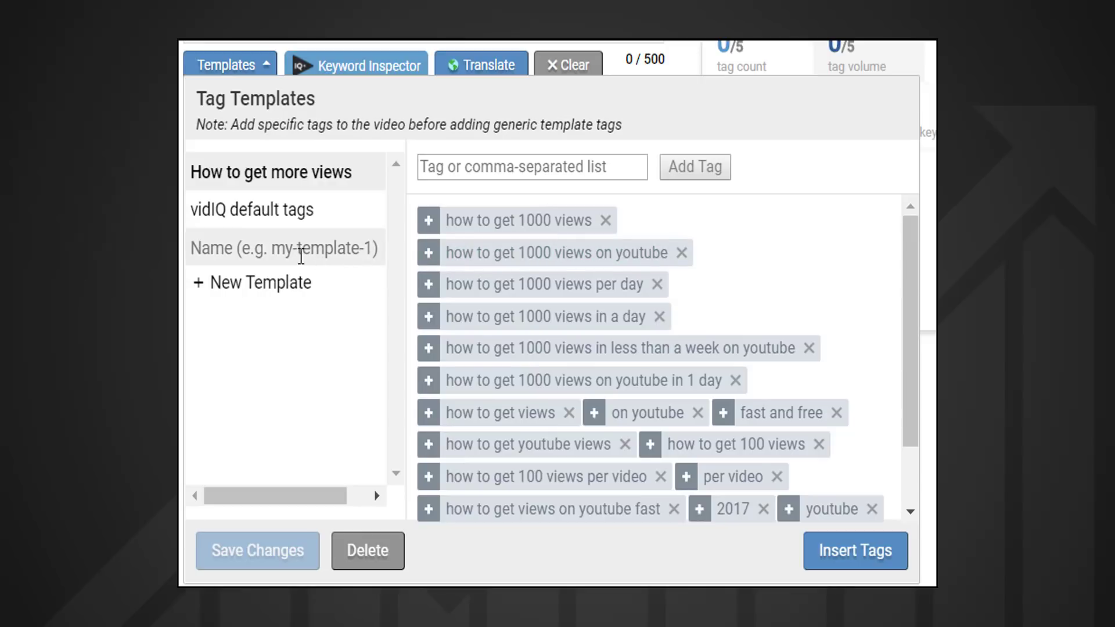
Step: Name the new template '10 tips to grow channel' and add '10 Youtube tips' plus comma-separated tags
{"action": "left_click", "coordinate": [299, 254]}
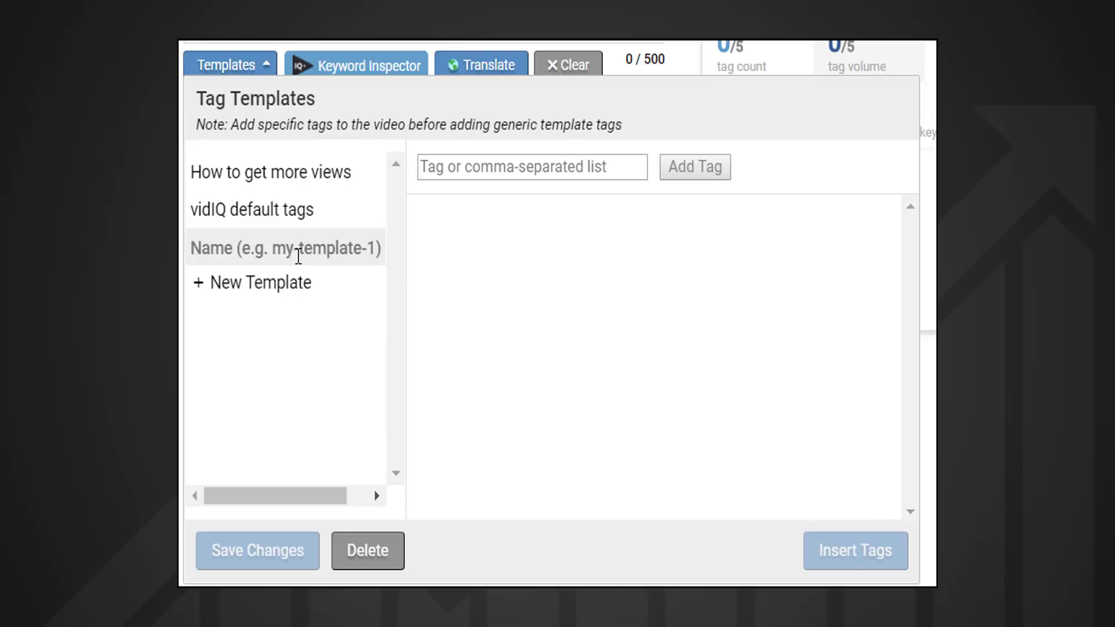
{"action": "type", "text": "10 tips"}
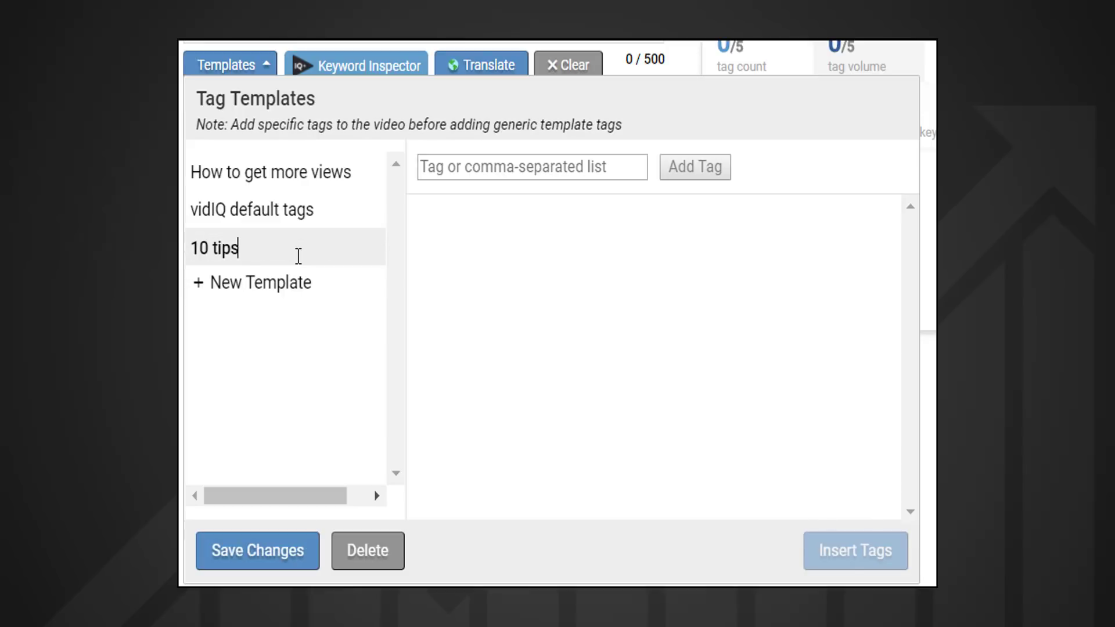
{"action": "type", "text": "row"}
{"action": "type", "text": " channel"}
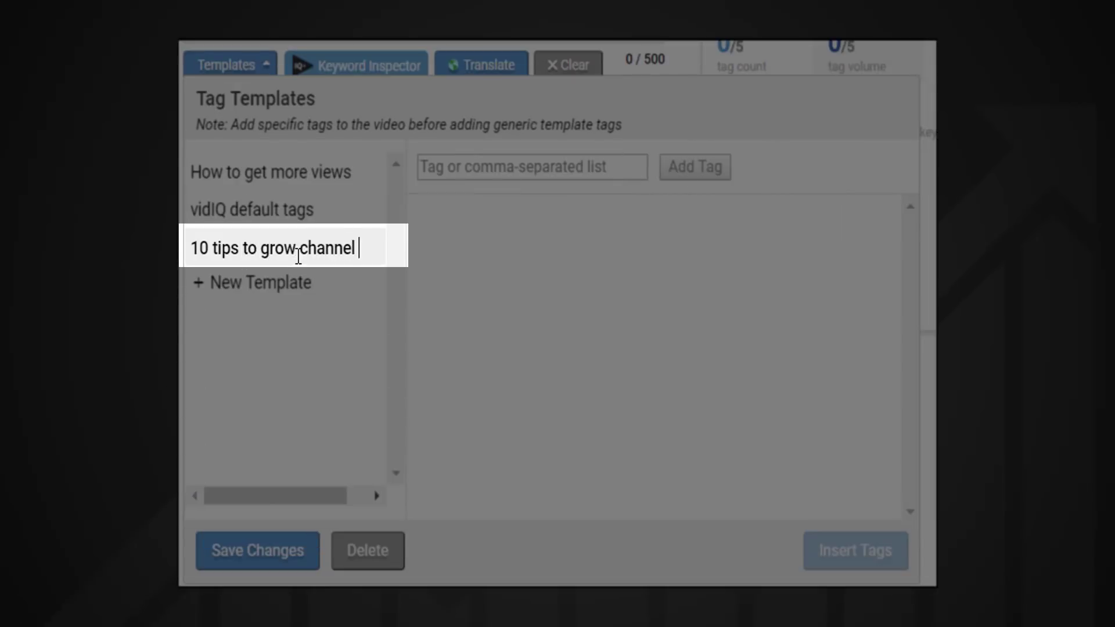
{"action": "left_click", "coordinate": [491, 168]}
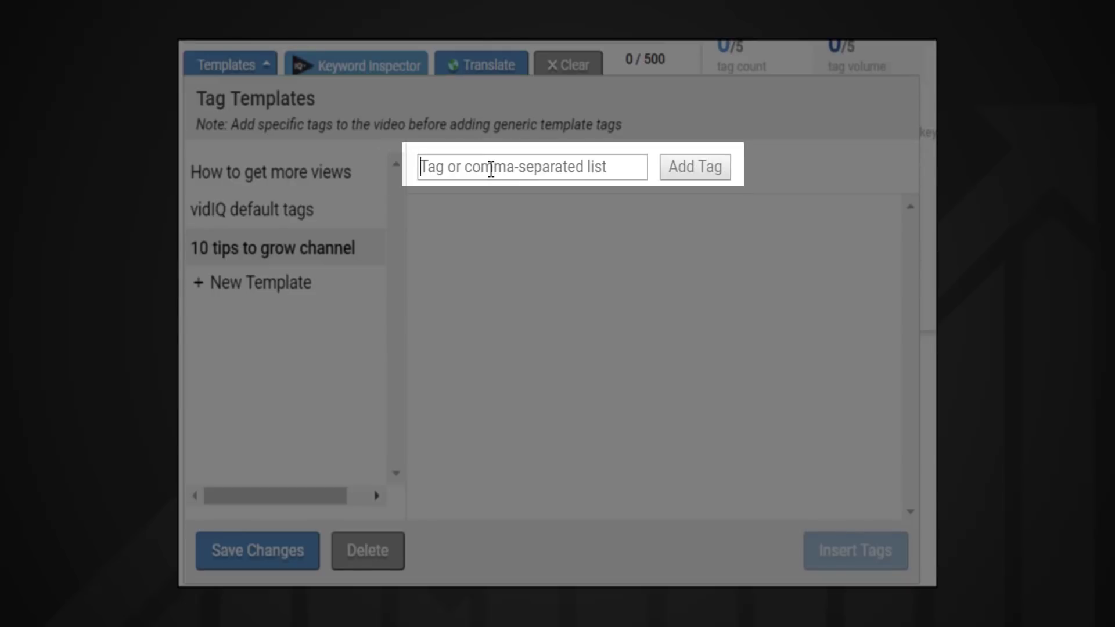
{"action": "type", "text": "10 Youtube tips"}
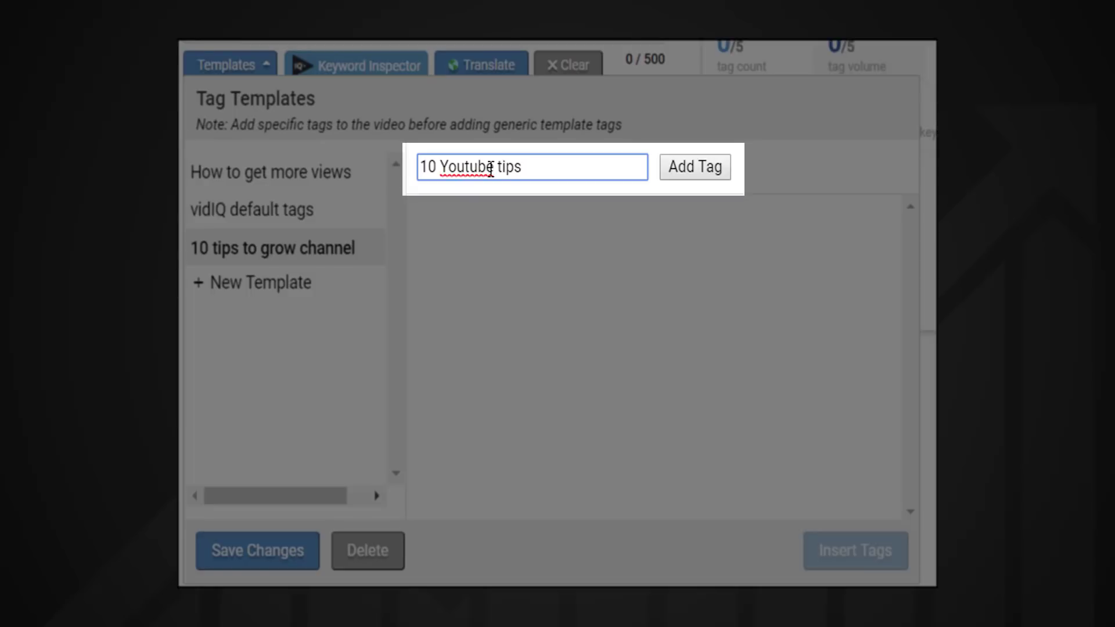
{"action": "key", "text": "Return"}
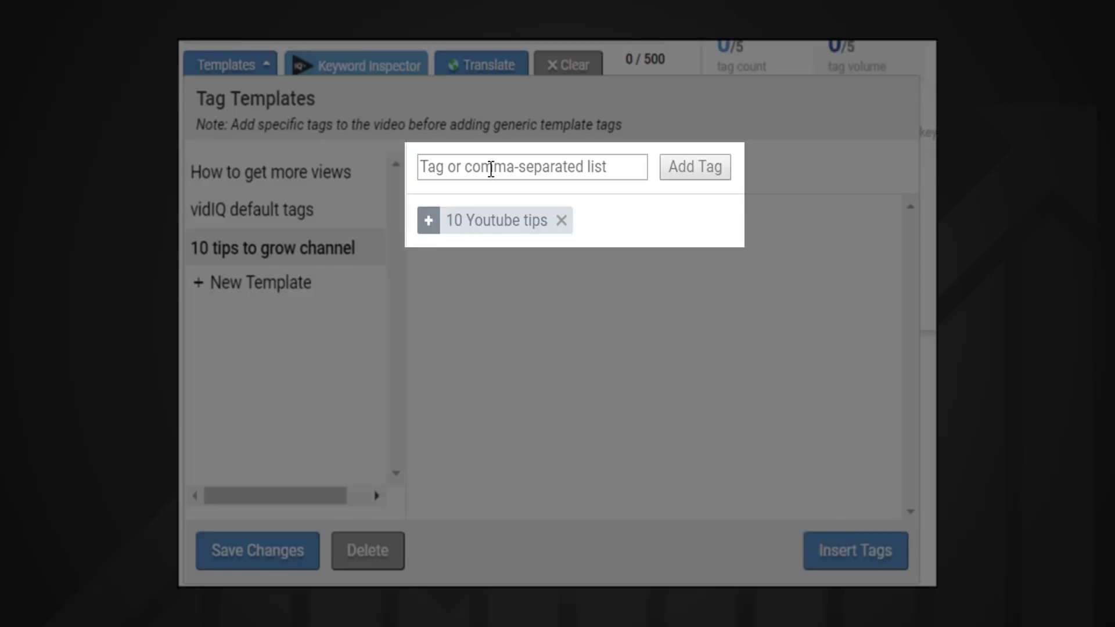
{"action": "type", "text": "top 10 youtube tips, "}
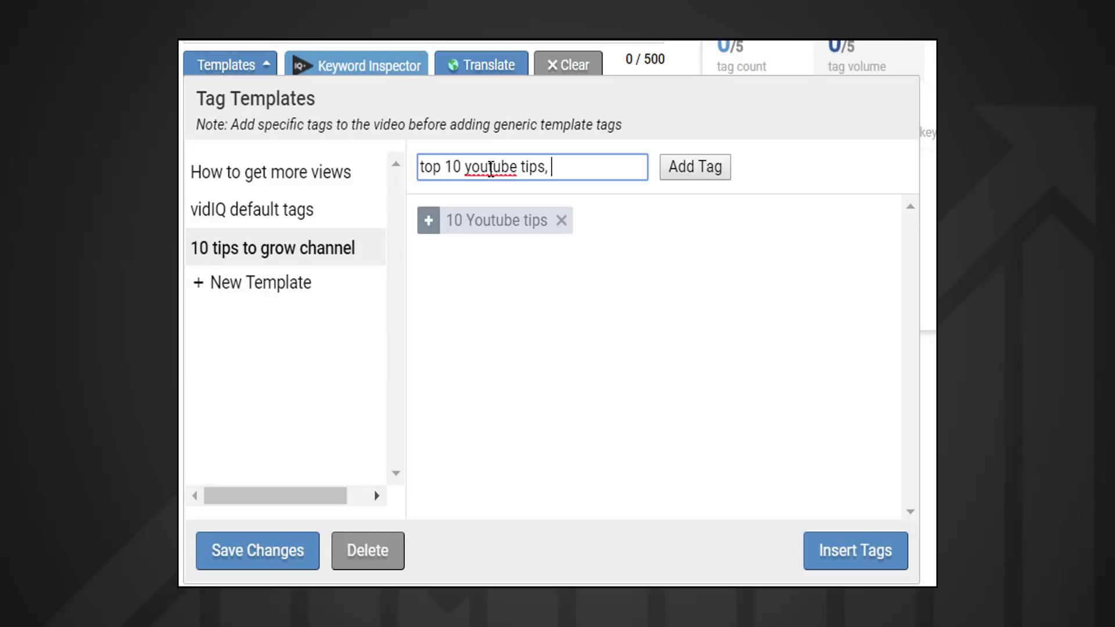
{"action": "type", "text": "to grow youtube channel"}
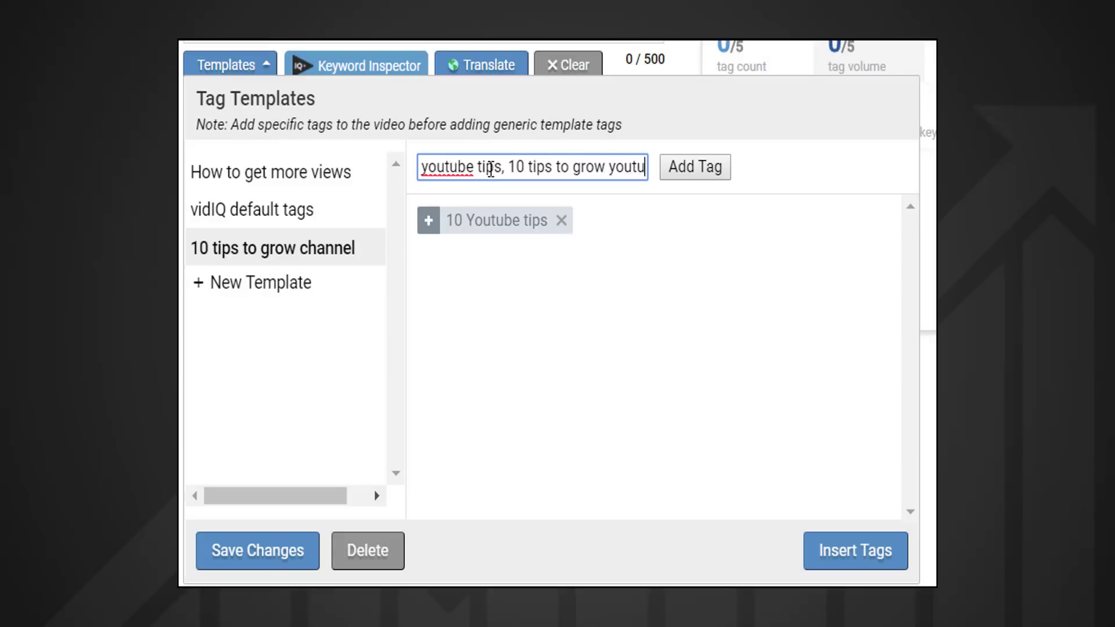
{"action": "key", "text": "Return"}
{"action": "type", "text": "h"}
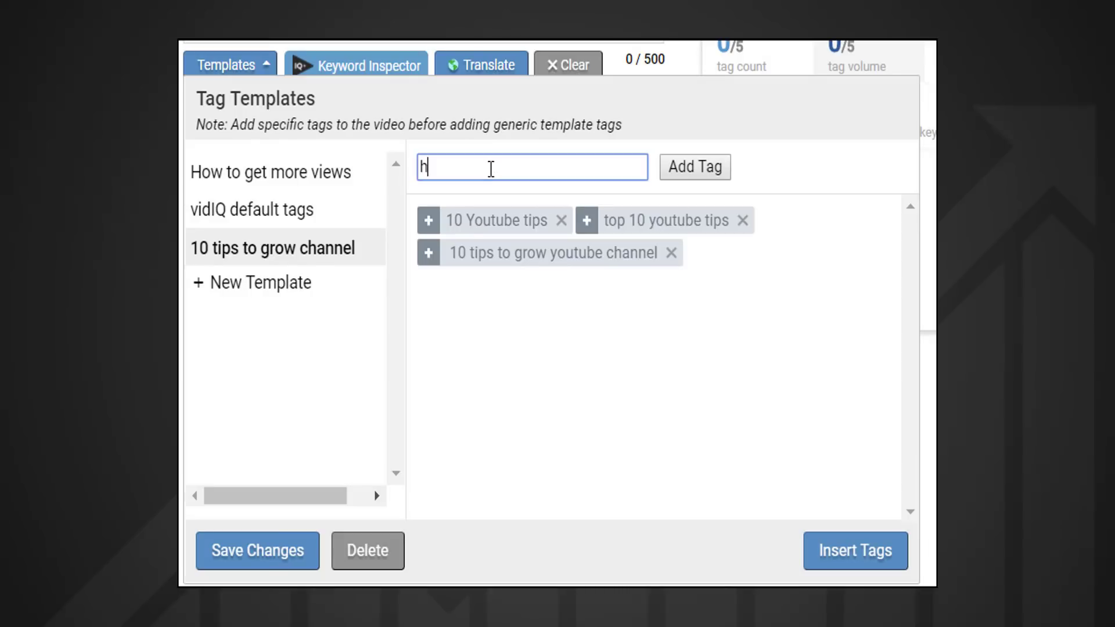
{"action": "type", "text": "owour channel with 10 tips"}
Step: Add further tags such as '10 best youtube tips' and '10 youtube growth hacks', then save
{"action": "key", "text": "Return"}
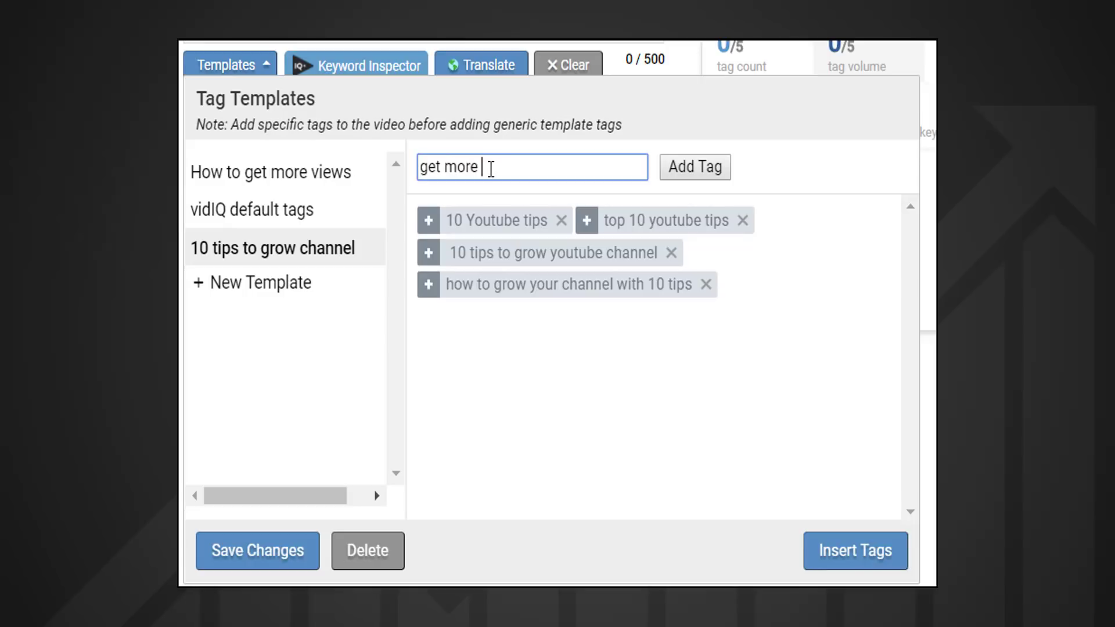
{"action": "type", "text": "get more views with youtube tips"}
{"action": "key", "text": "Return"}
{"action": "type", "text": "10 best youtube tips"}
{"action": "key", "text": "Return"}
{"action": "type", "text": "10 you"}
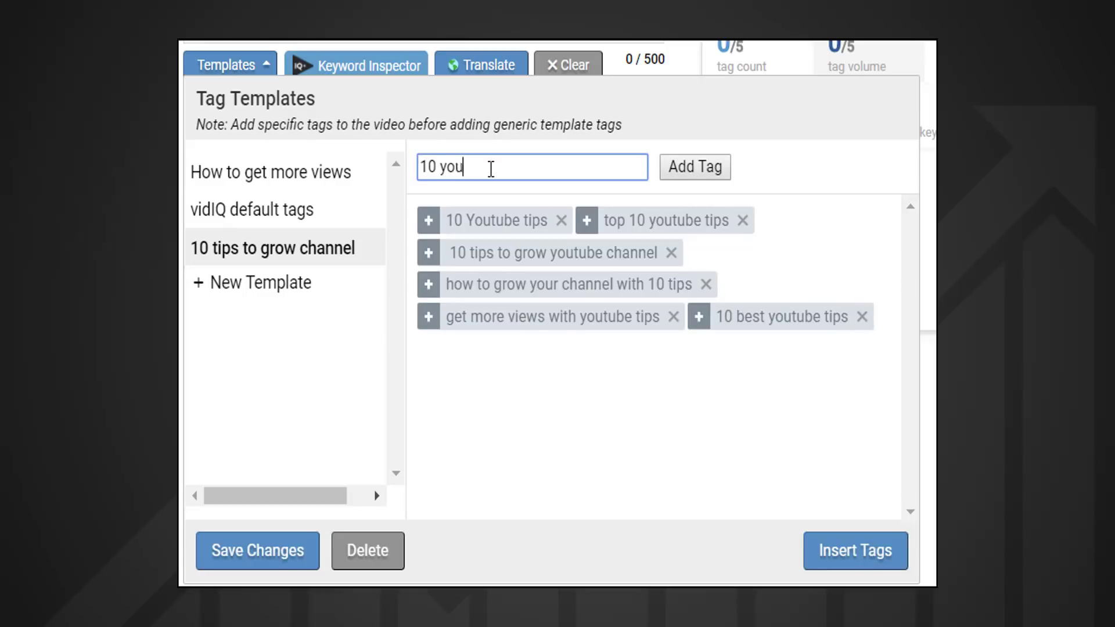
{"action": "type", "text": "tube growth hacks"}
{"action": "key", "text": "Return"}
{"action": "type", "text": "10 ti"}
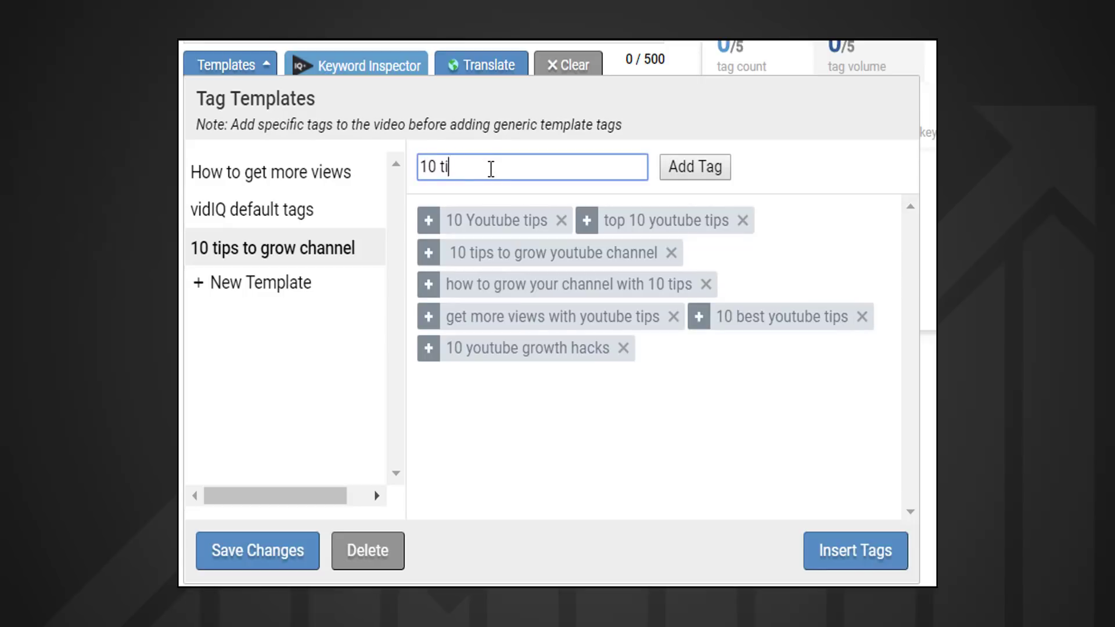
{"action": "type", "text": "ps for youtube"}
{"action": "key", "text": "Return"}
{"action": "left_click", "coordinate": [258, 551]}
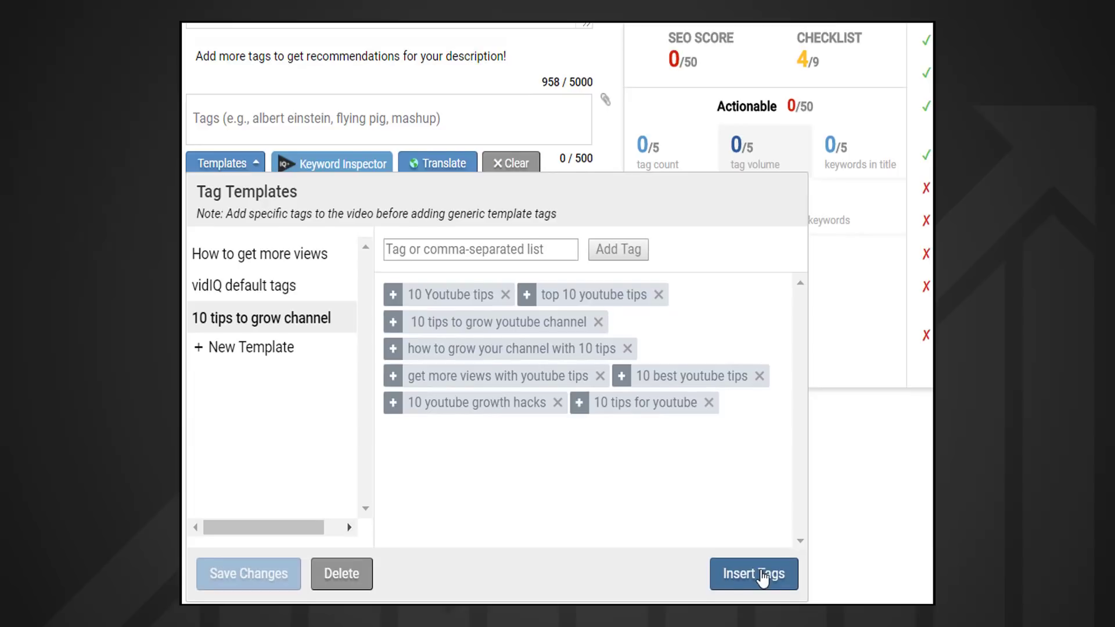
Step: Insert the '10 tips to grow channel' template's tags into the video's tags field
{"action": "left_click", "coordinate": [762, 575]}
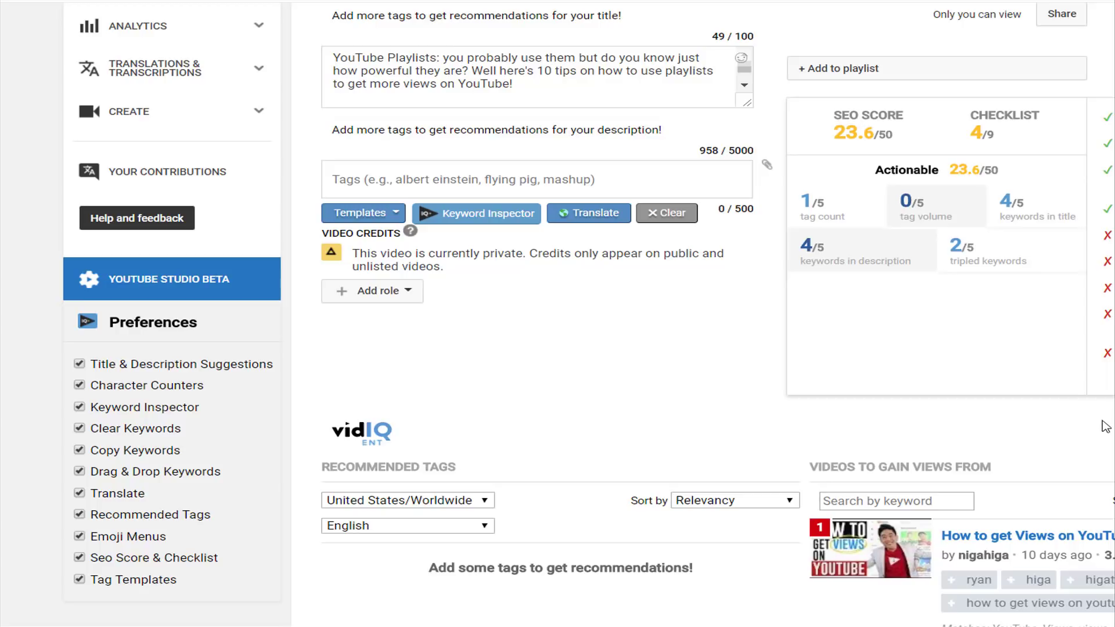
Step: Paste in the playlist tags, then insert the '10 tips to grow channel' template tags after them
{"action": "key", "text": "ctrl+v"}
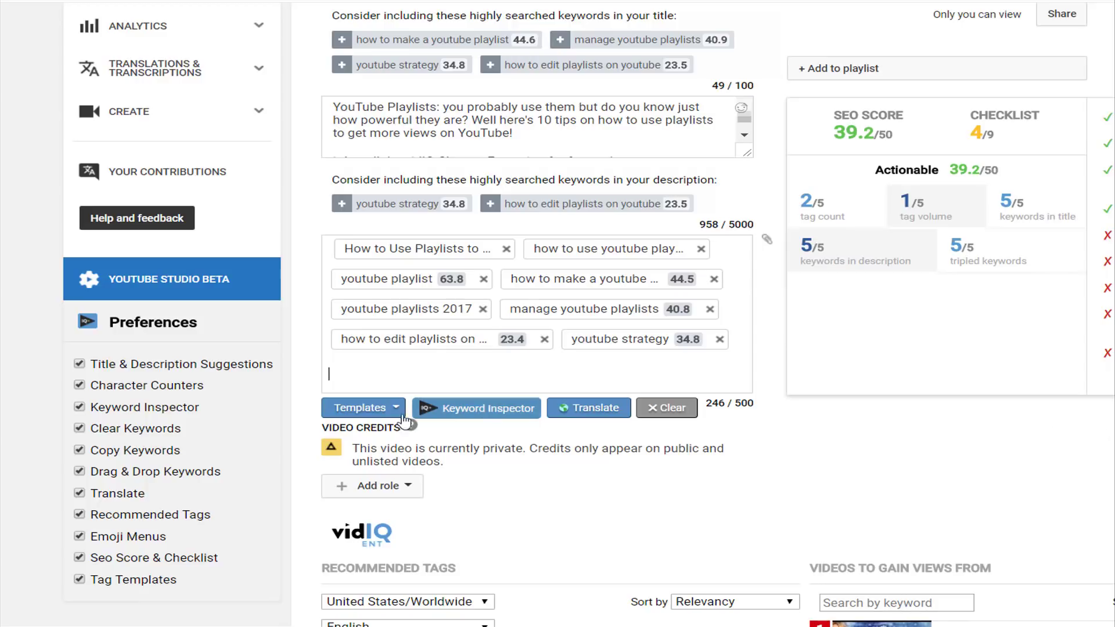
{"action": "left_click", "coordinate": [366, 408]}
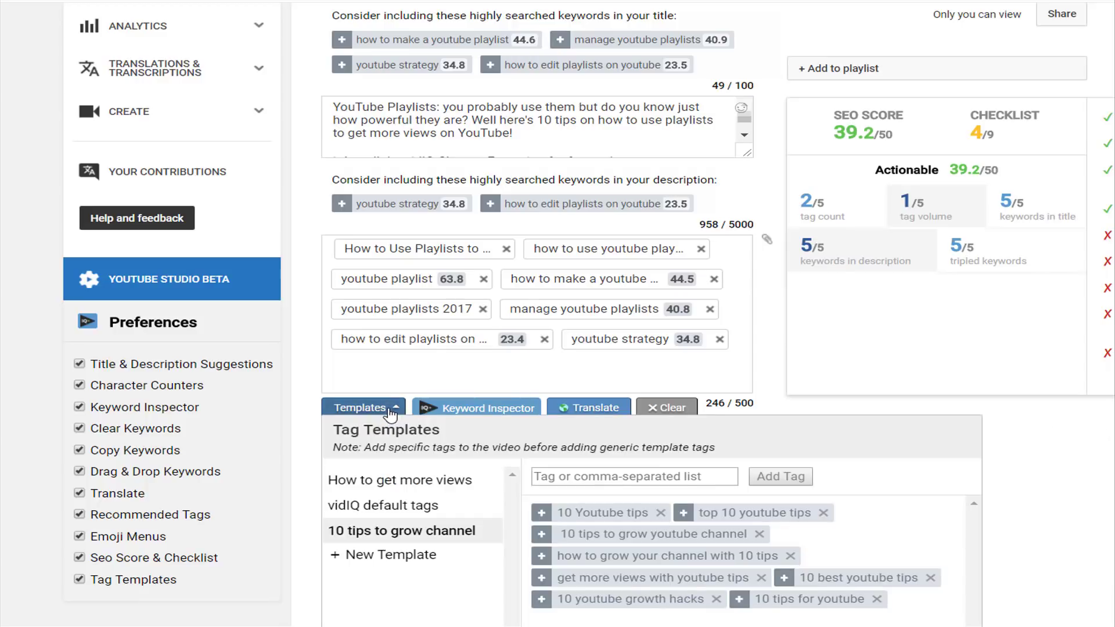
{"action": "scroll", "coordinate": [946, 498], "scroll_direction": "down", "scroll_amount": 2}
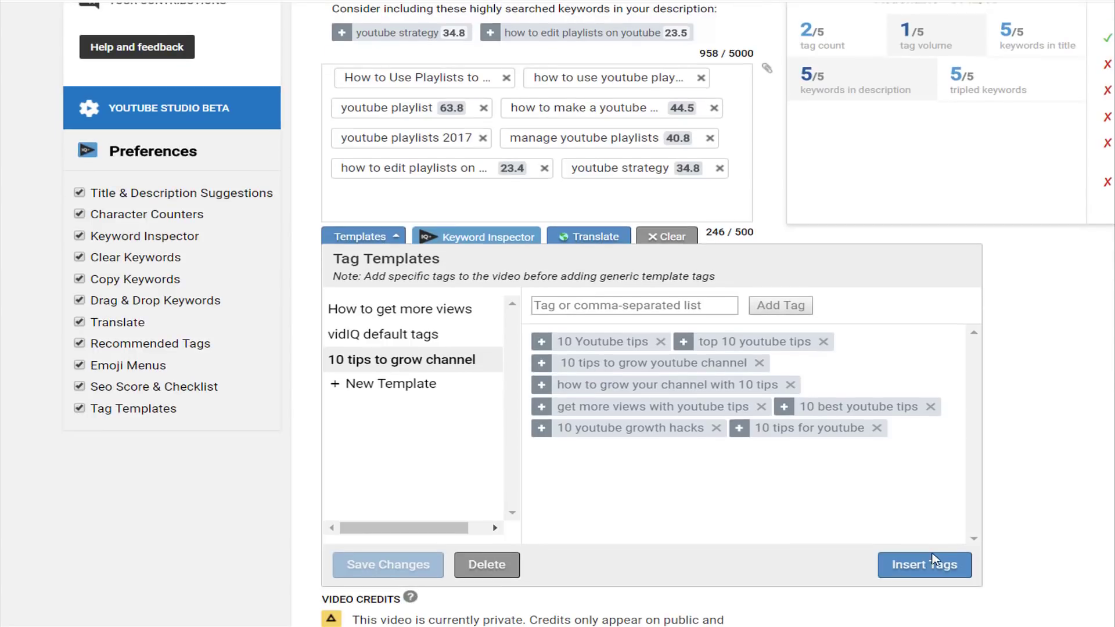
{"action": "left_click", "coordinate": [925, 564]}
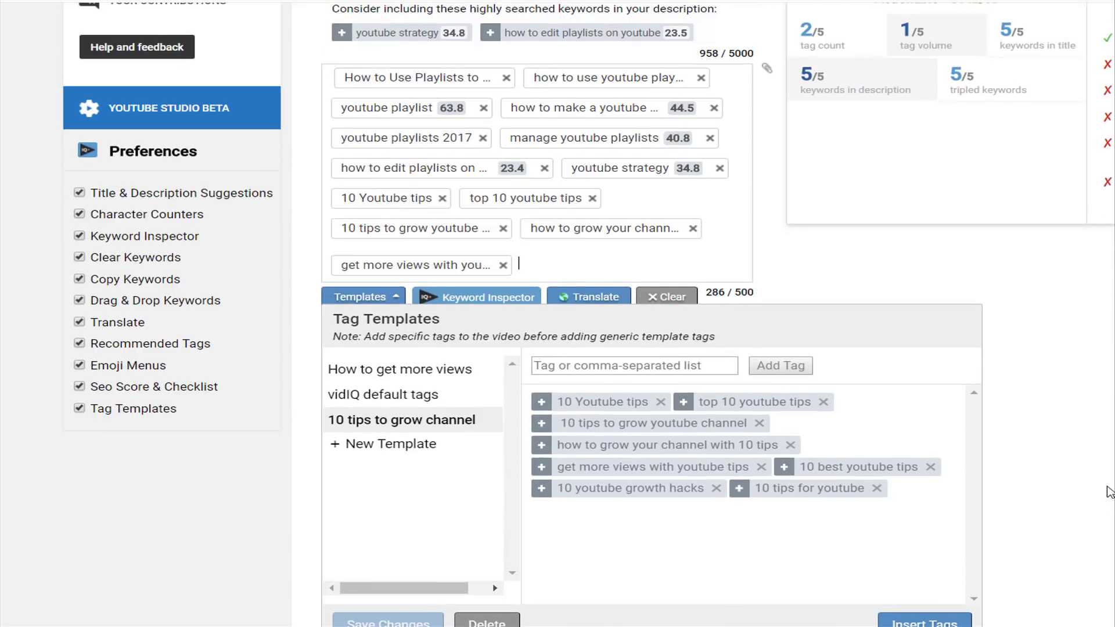